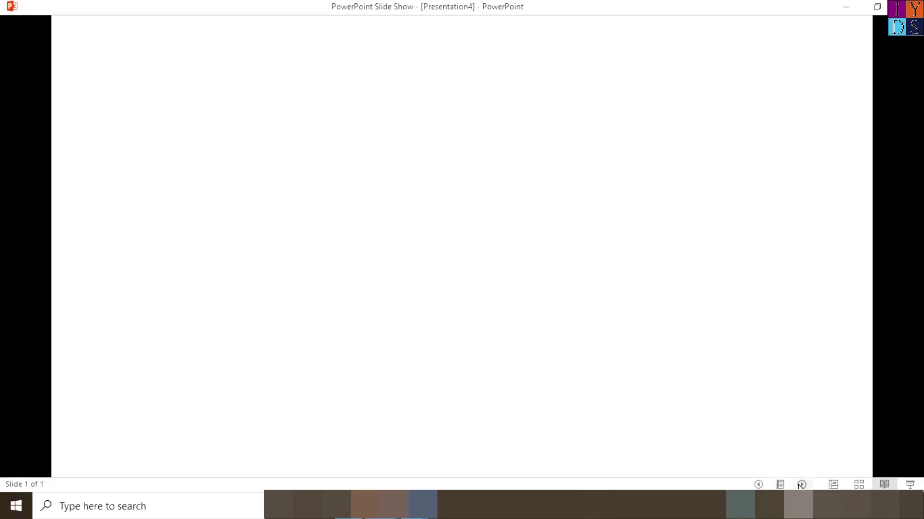
Step: Switch Presentation4 from Reading View back to Normal view
{"action": "left_click", "coordinate": [833, 485]}
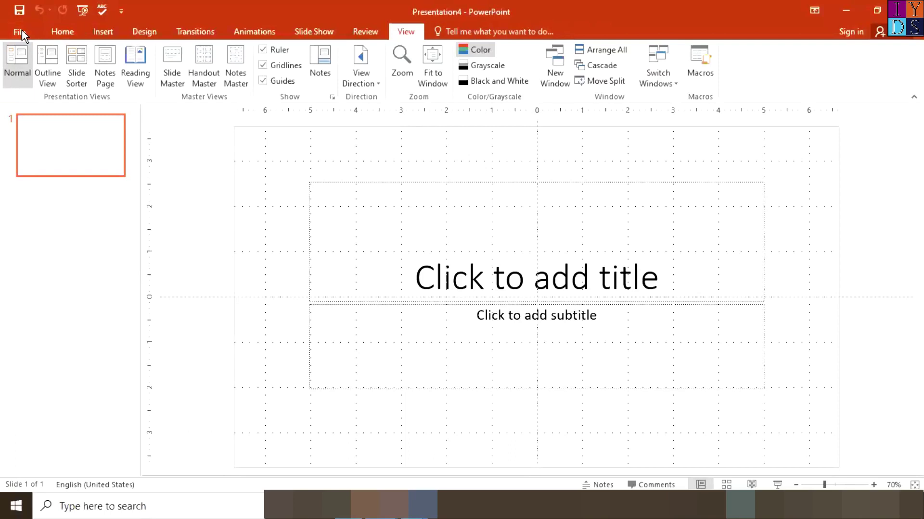
Step: Go to the File Info page and list the Protect Presentation options
{"action": "left_click", "coordinate": [21, 30]}
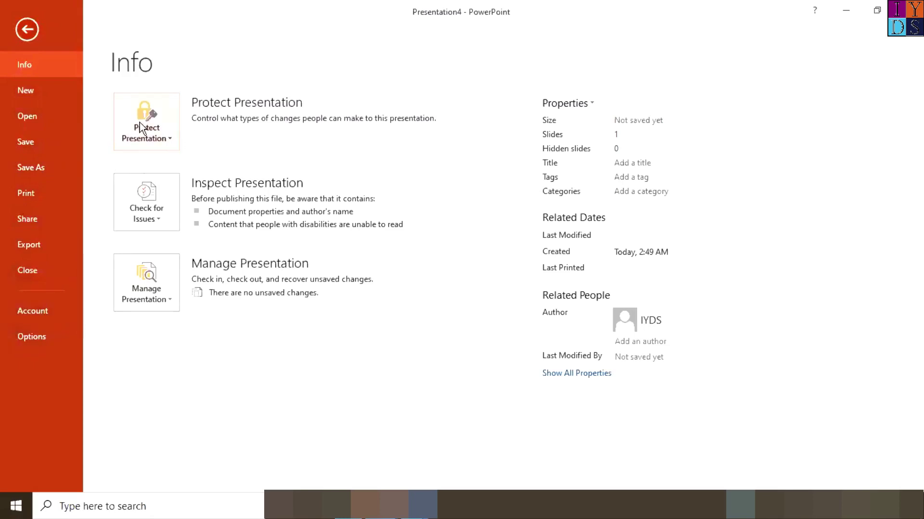
{"action": "left_click", "coordinate": [161, 138]}
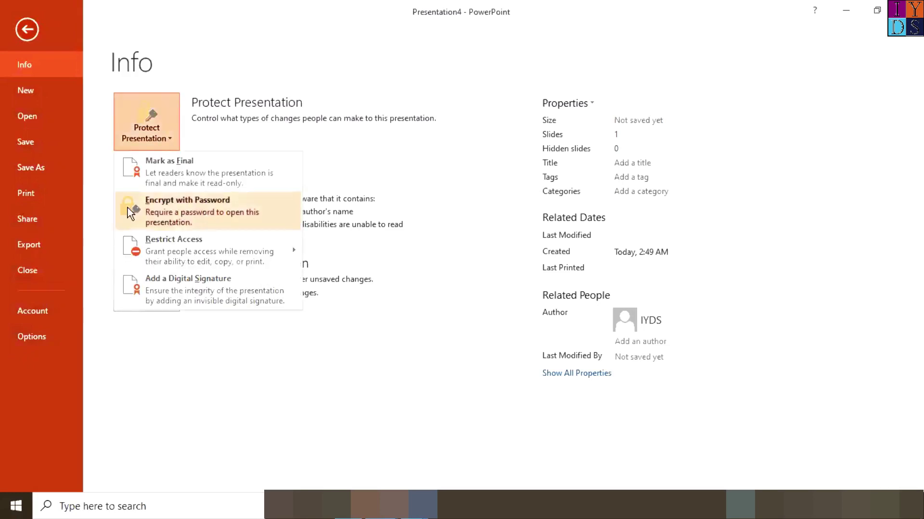
Step: Encrypt Presentation4 with a password, entering it and confirming it
{"action": "left_click", "coordinate": [195, 213]}
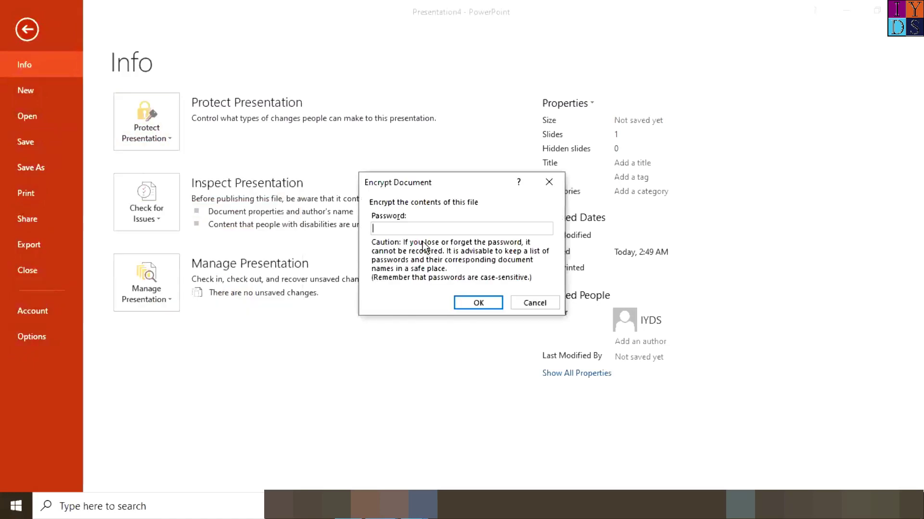
{"action": "type", "text": "123"}
{"action": "left_click", "coordinate": [498, 302]}
{"action": "type", "text": "123"}
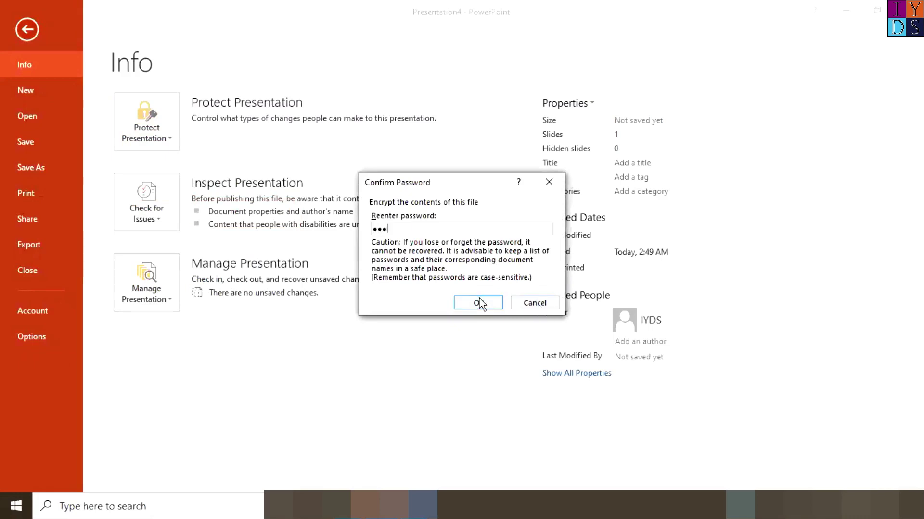
{"action": "left_click", "coordinate": [479, 299]}
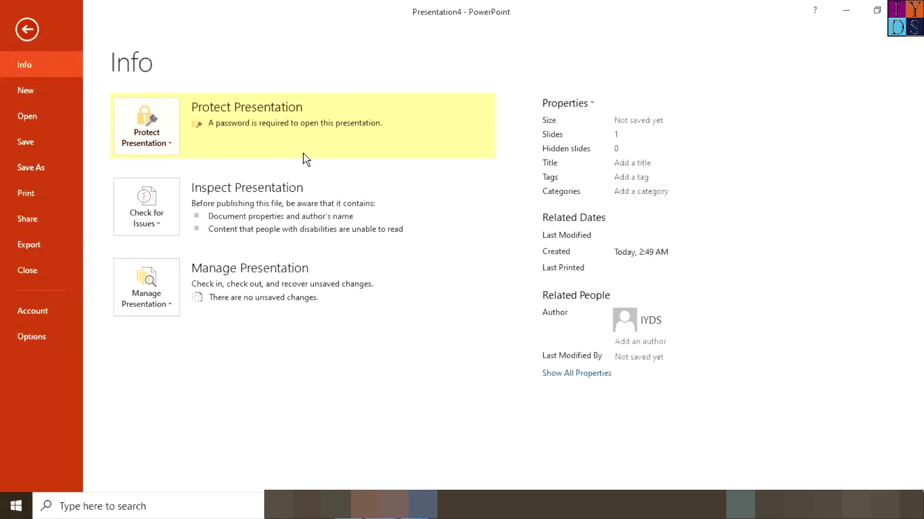
Step: Leave the backstage for the slides, then reopen the File menu with Alt+F
{"action": "left_click", "coordinate": [27, 29]}
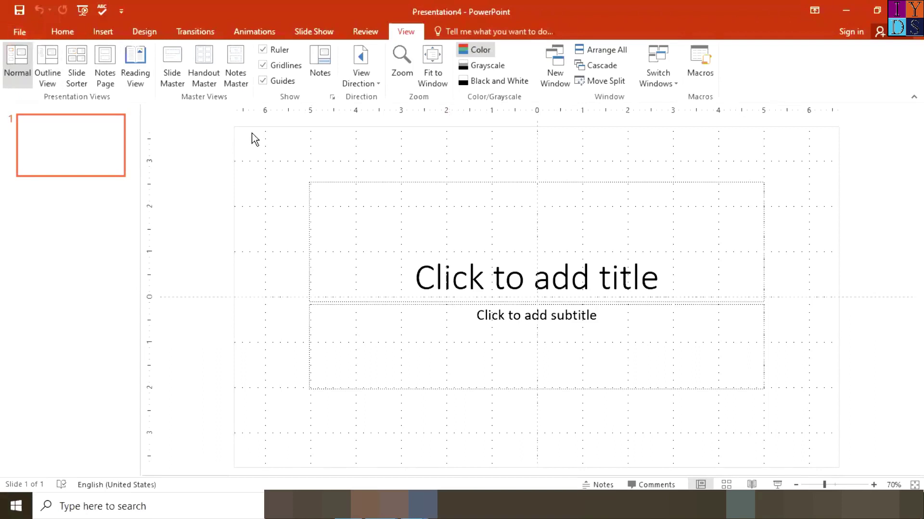
{"action": "key", "text": "alt+f"}
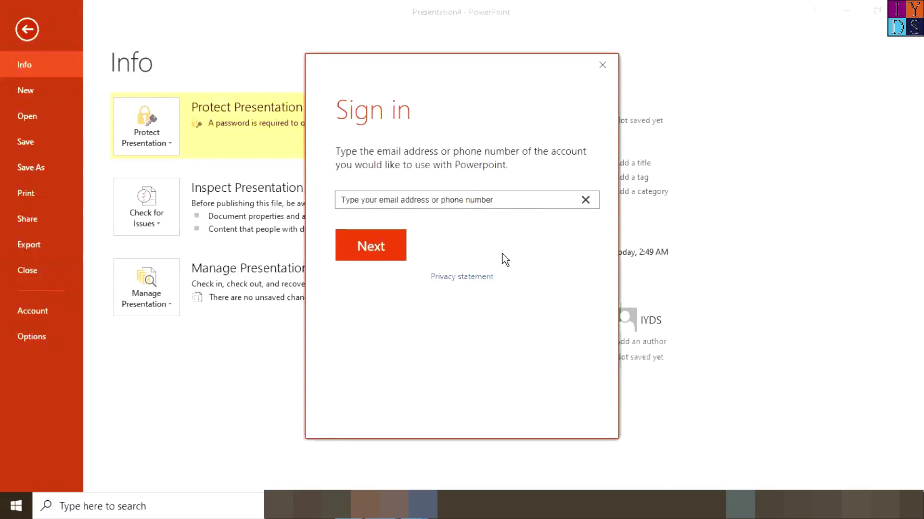
Step: Close the Sign in prompt and show the New page's presentation templates
{"action": "left_click", "coordinate": [603, 65]}
{"action": "left_click", "coordinate": [507, 196]}
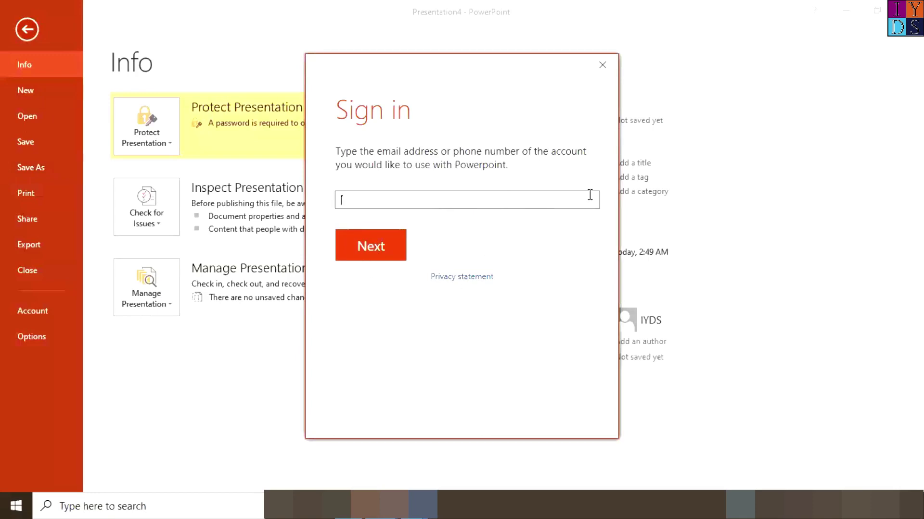
{"action": "left_click", "coordinate": [602, 65]}
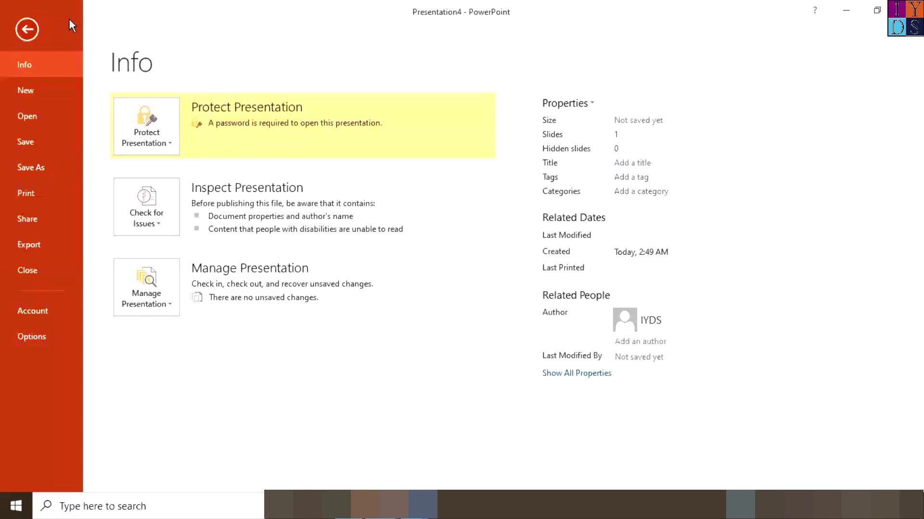
{"action": "left_click", "coordinate": [27, 96]}
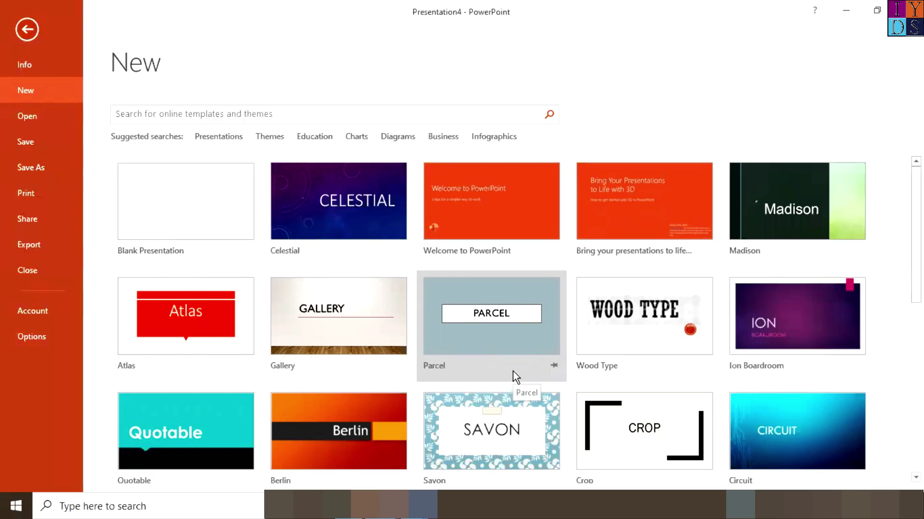
Step: Return to the slides, then go back to File > New
{"action": "left_click", "coordinate": [27, 29]}
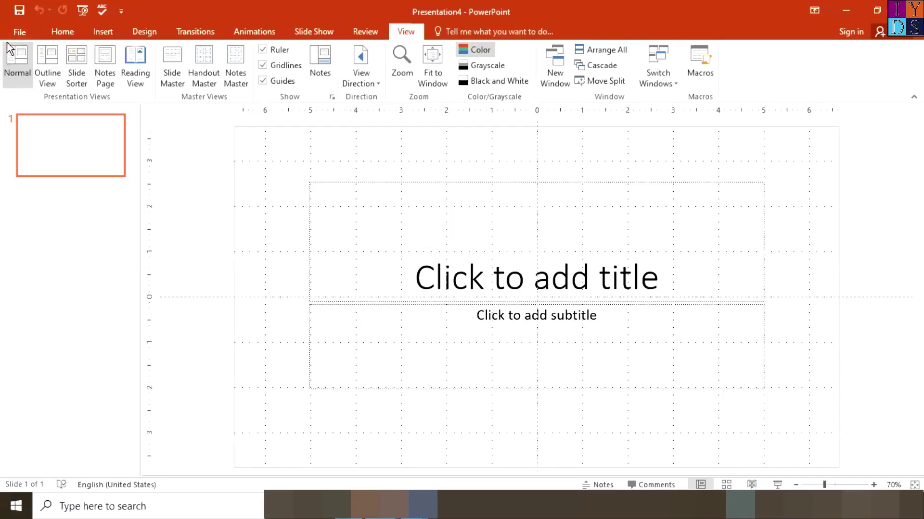
{"action": "left_click", "coordinate": [18, 34]}
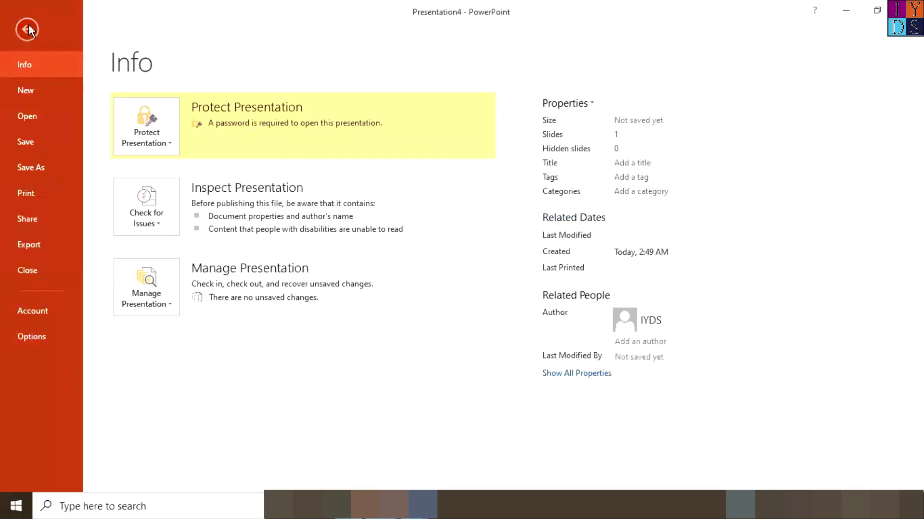
{"action": "left_click", "coordinate": [34, 93]}
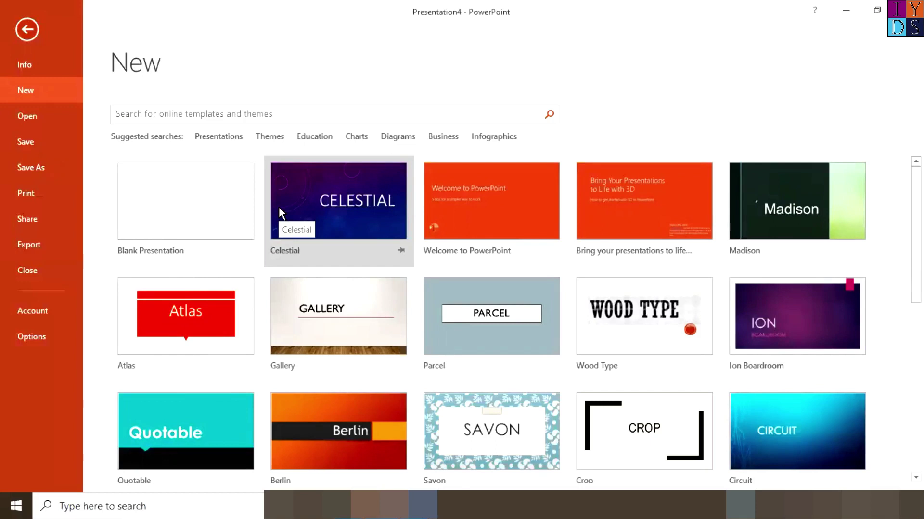
Step: Preview the Welcome to PowerPoint template and page forward through its sample images
{"action": "left_click", "coordinate": [506, 229]}
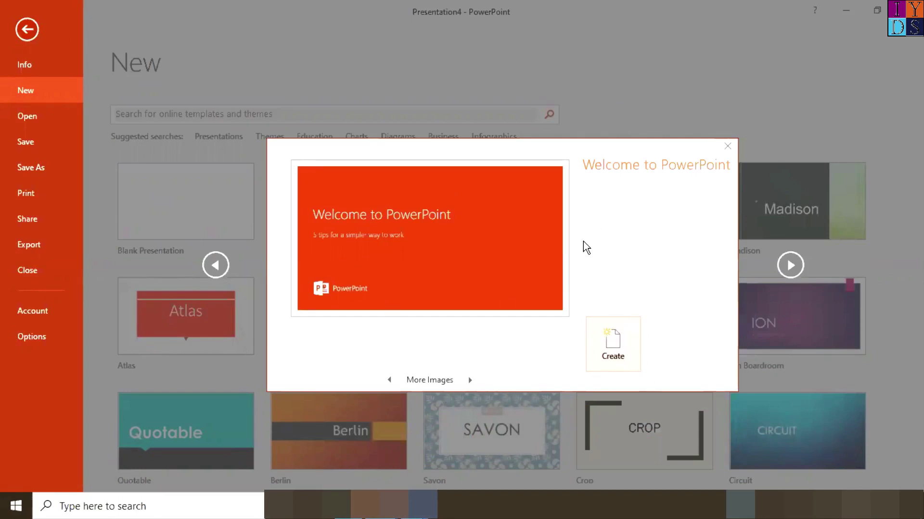
{"action": "left_click", "coordinate": [470, 380]}
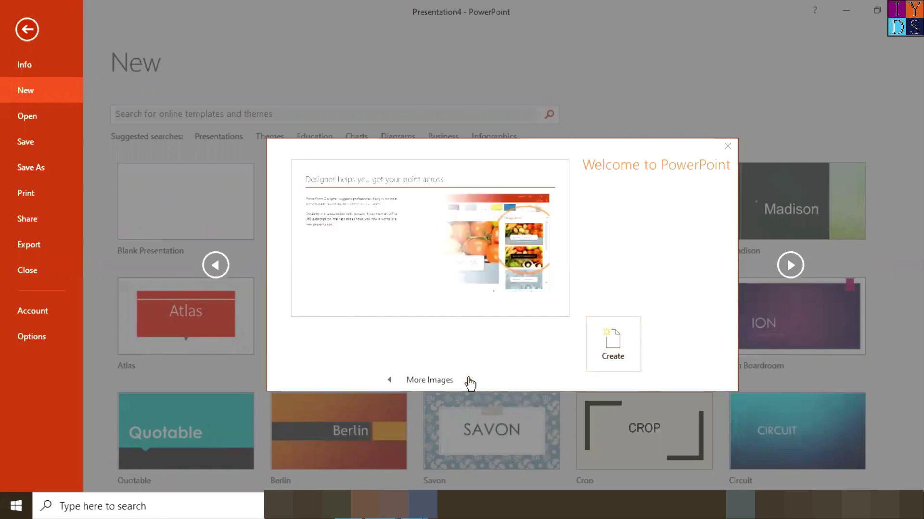
{"action": "left_click", "coordinate": [470, 381]}
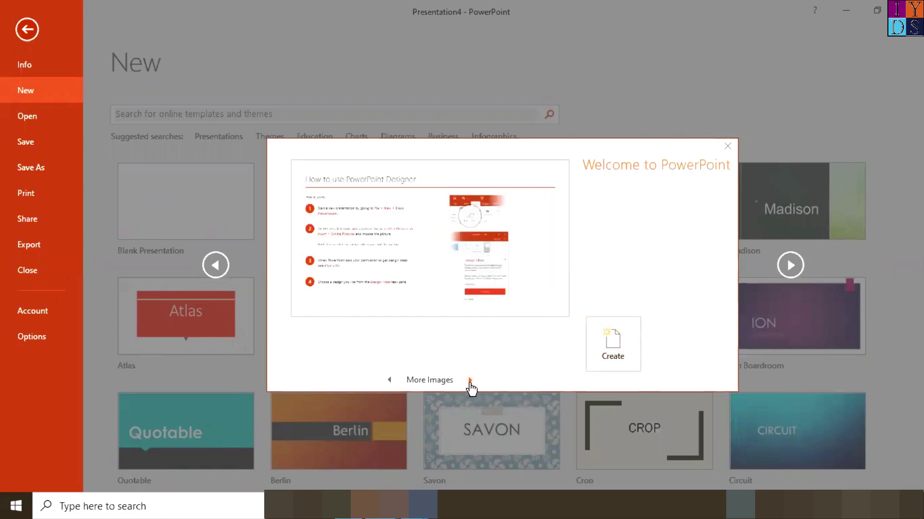
{"action": "left_click", "coordinate": [470, 381]}
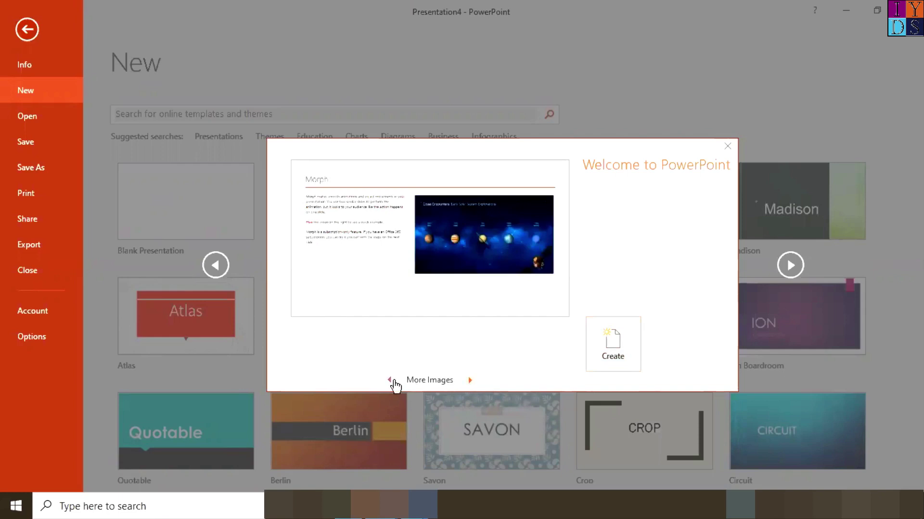
Step: Flip through the Welcome template's preview images and create Presentation5 from it
{"action": "left_click", "coordinate": [389, 380]}
{"action": "left_click", "coordinate": [470, 381]}
{"action": "left_click", "coordinate": [470, 381]}
{"action": "left_click", "coordinate": [390, 380]}
{"action": "left_click", "coordinate": [612, 350]}
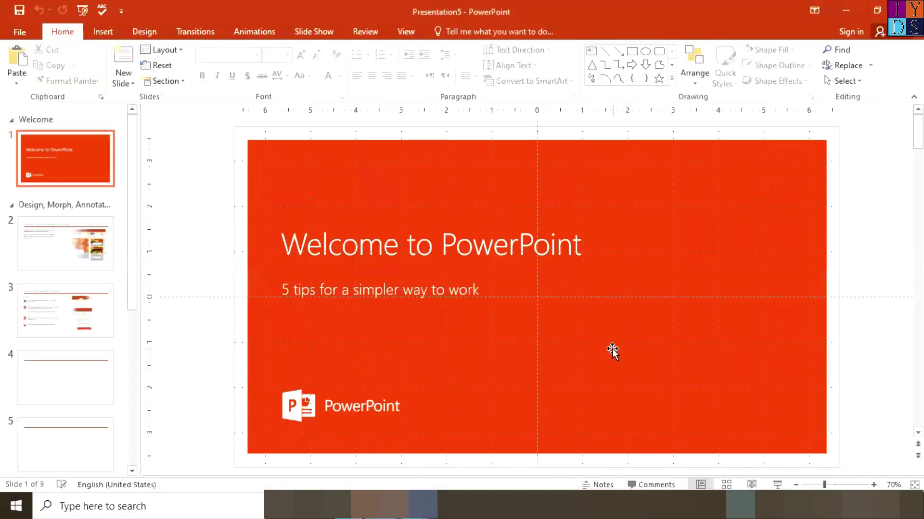
Step: Move up and down through the nine slides, starting at slide 2
{"action": "left_click", "coordinate": [72, 258]}
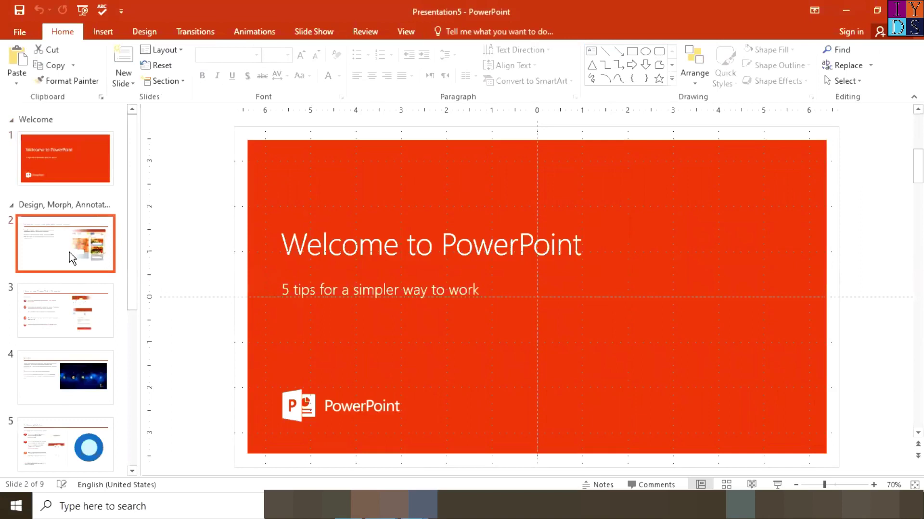
{"action": "key", "text": "Down"}
{"action": "key", "text": "Down"}
{"action": "key", "text": "Down"}
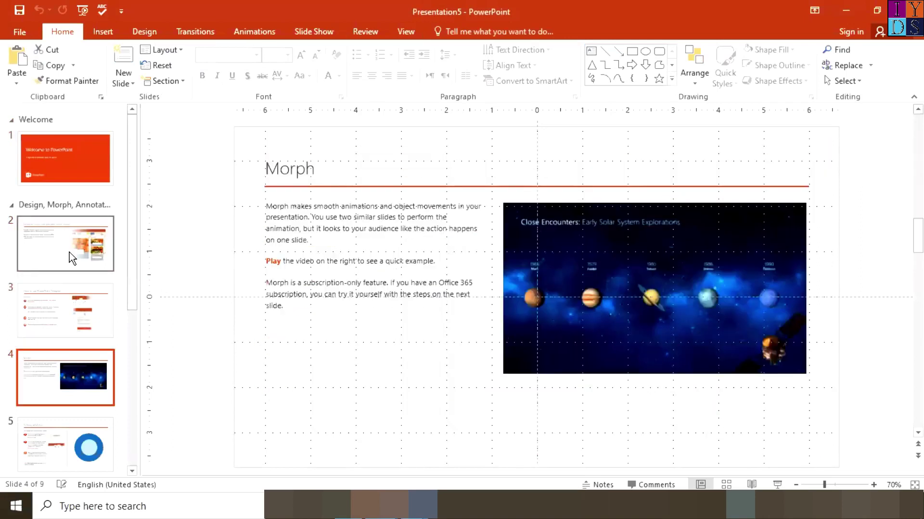
{"action": "key", "text": "Down"}
{"action": "key", "text": "Down"}
{"action": "key", "text": "Down"}
{"action": "key", "text": "Down"}
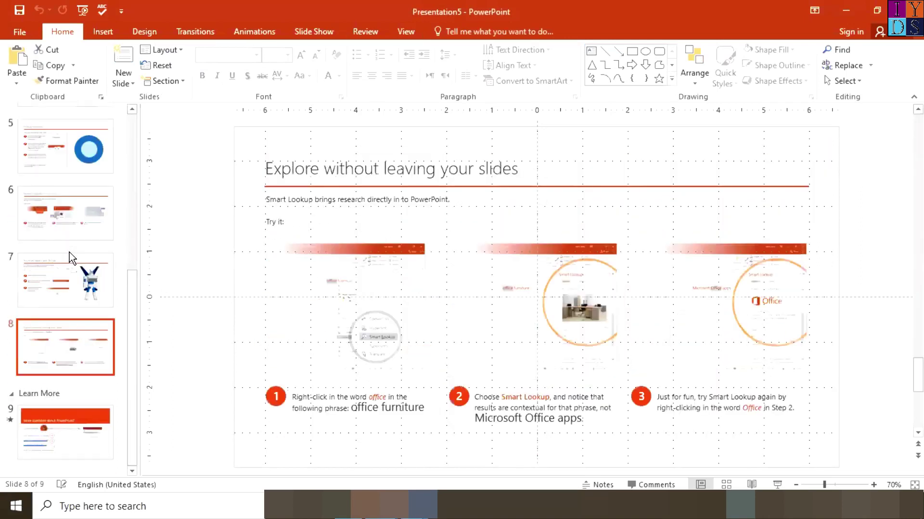
{"action": "key", "text": "Up"}
{"action": "key", "text": "Up"}
{"action": "key", "text": "Up"}
{"action": "key", "text": "Up"}
{"action": "key", "text": "Up"}
{"action": "key", "text": "Up"}
{"action": "key", "text": "Up"}
{"action": "key", "text": "Up"}
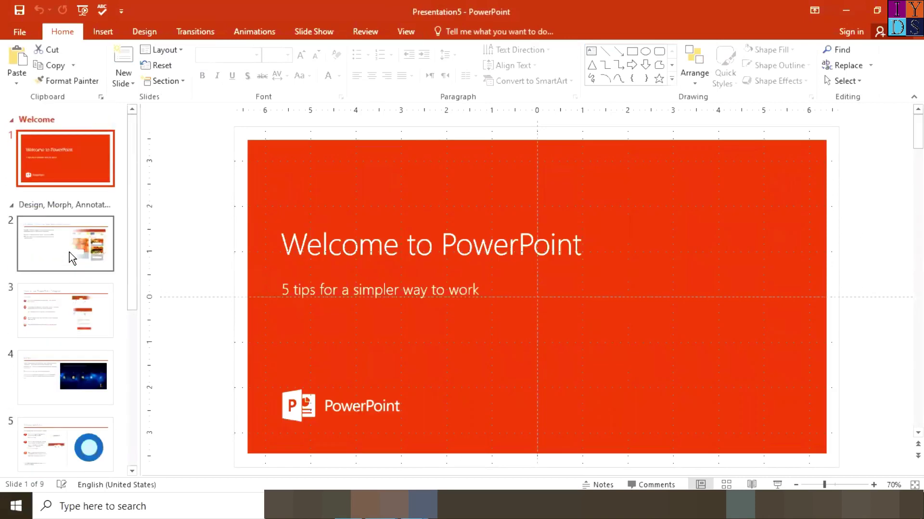
{"action": "key", "text": "Down"}
{"action": "key", "text": "Up"}
{"action": "key", "text": "Down"}
{"action": "key", "text": "Up"}
{"action": "key", "text": "Down"}
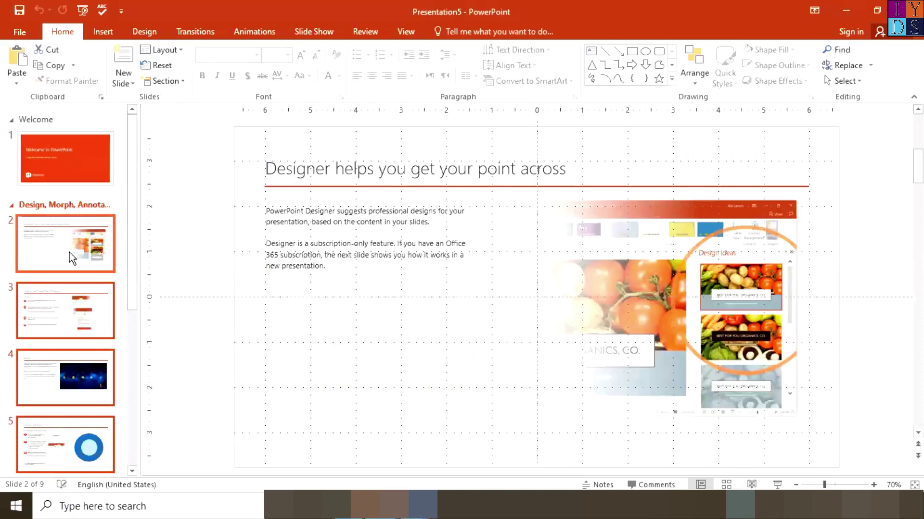
{"action": "key", "text": "Down"}
{"action": "key", "text": "Up"}
{"action": "key", "text": "Down"}
{"action": "key", "text": "Up"}
{"action": "key", "text": "Down"}
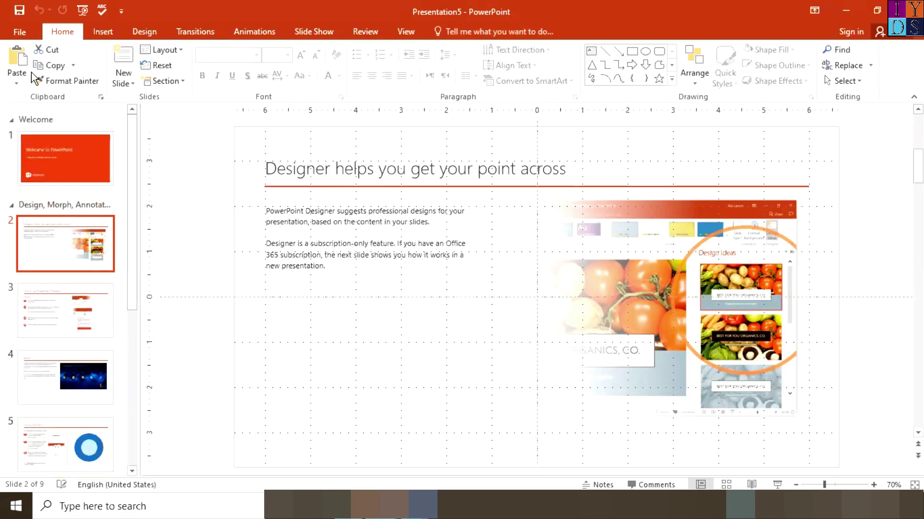
Step: Go to File > Open to list the recent presentations
{"action": "left_click", "coordinate": [19, 32]}
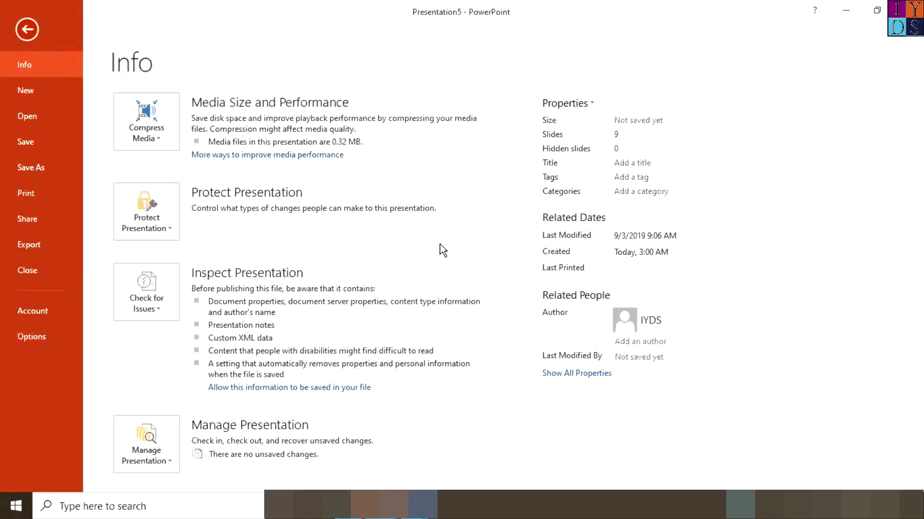
{"action": "left_click", "coordinate": [39, 116]}
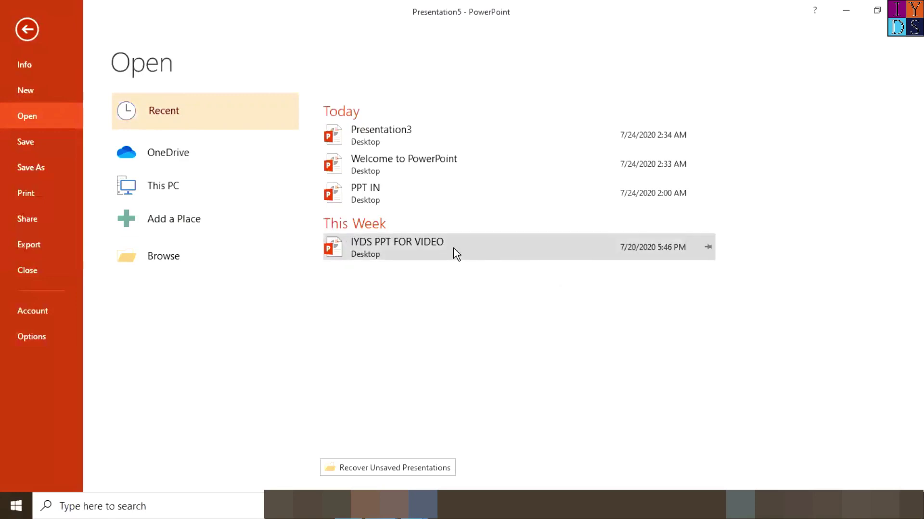
Step: Pin IYDS PPT FOR VIDEO to the Recent list, then try opening it
{"action": "right_click", "coordinate": [485, 255]}
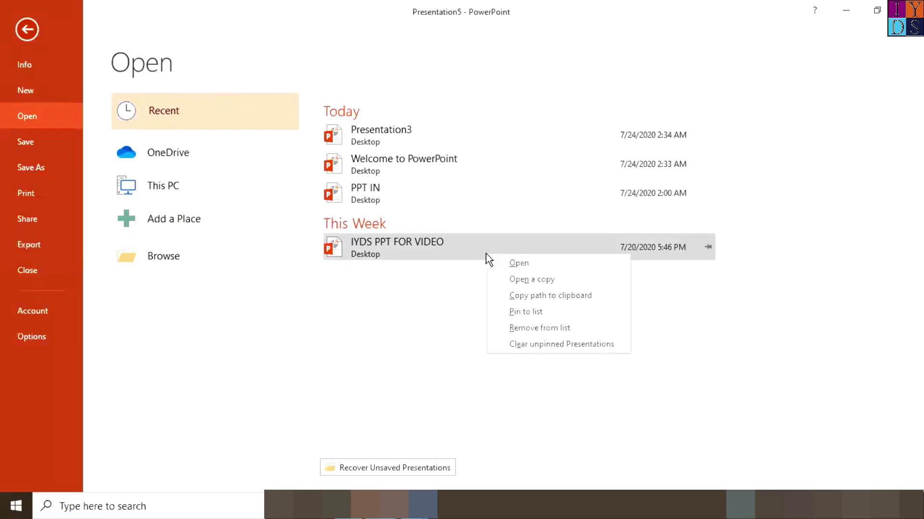
{"action": "right_click", "coordinate": [461, 247]}
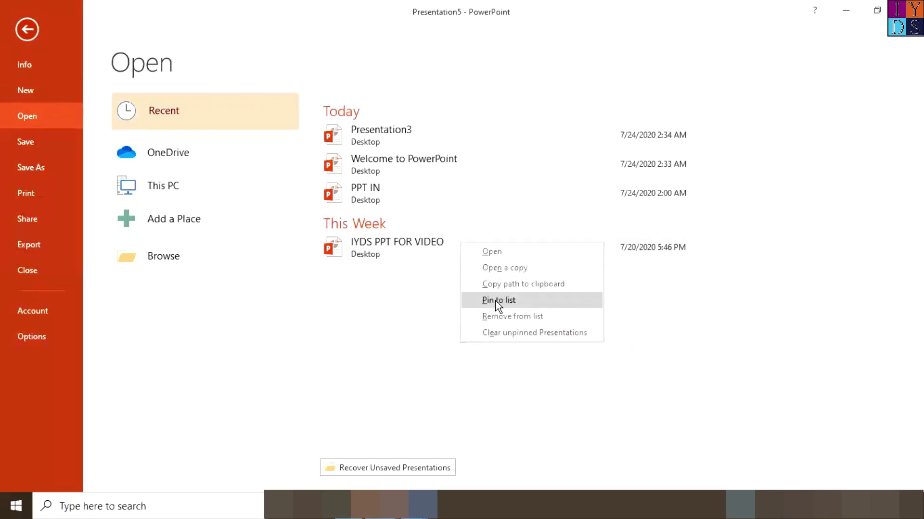
{"action": "left_click", "coordinate": [498, 301]}
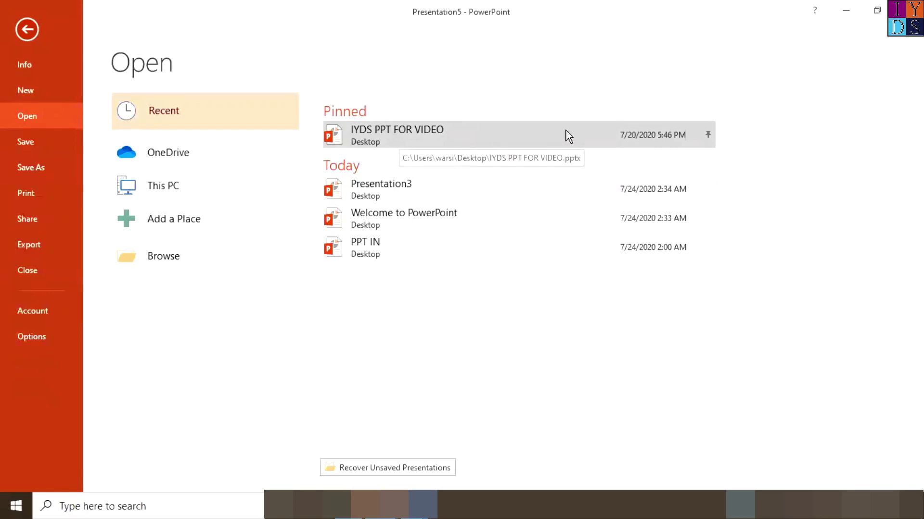
{"action": "left_click", "coordinate": [380, 133]}
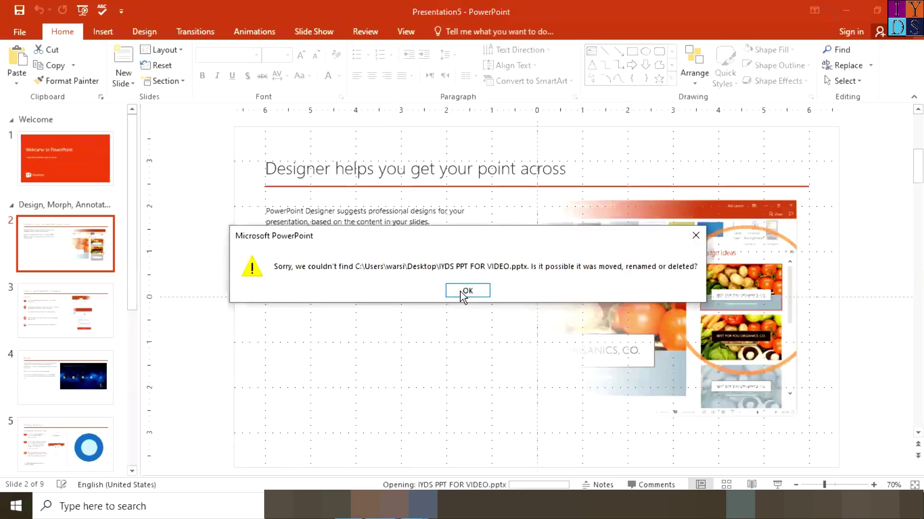
Step: Dismiss the file-not-found error, reopen the File tab, and bring forward the PPT IN window
{"action": "left_click", "coordinate": [465, 291]}
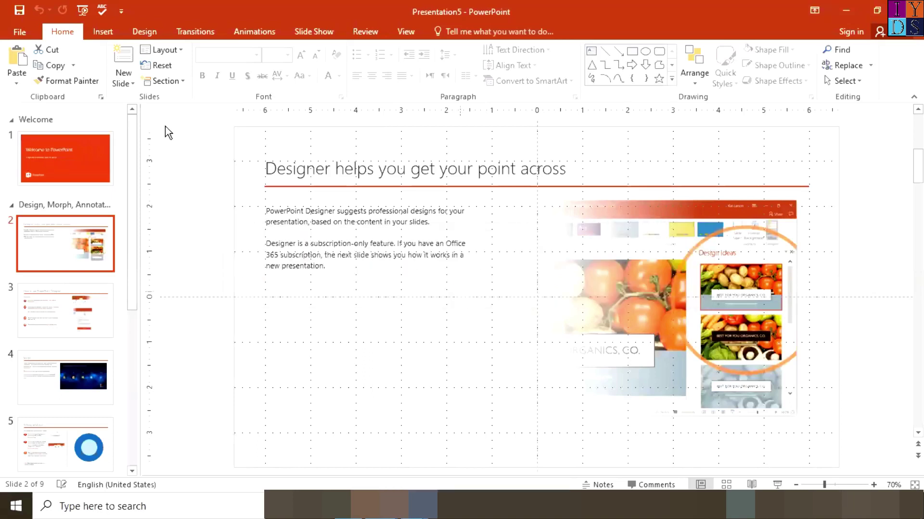
{"action": "left_click", "coordinate": [24, 31]}
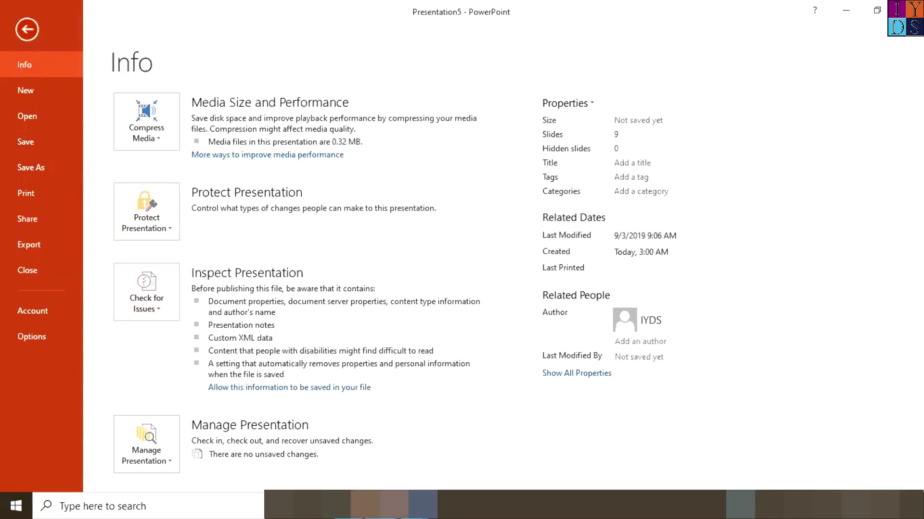
{"action": "mouse_move", "coordinate": [394, 505]}
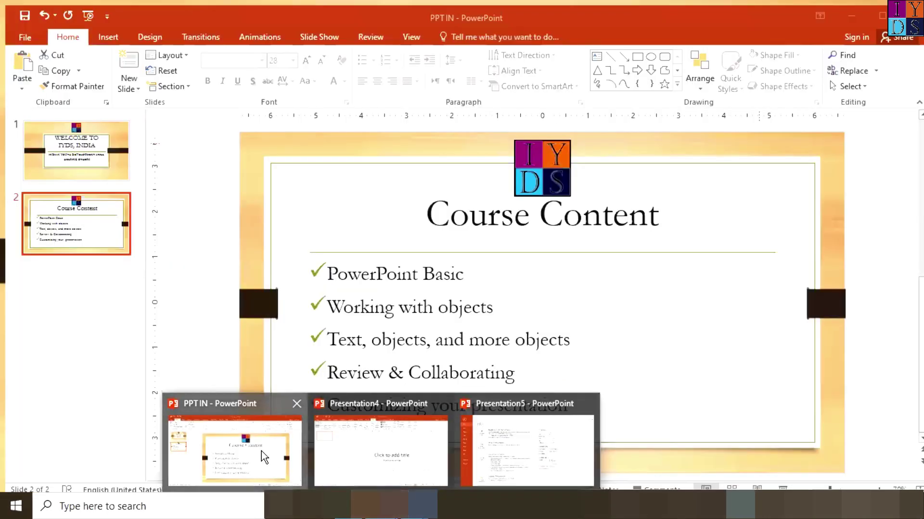
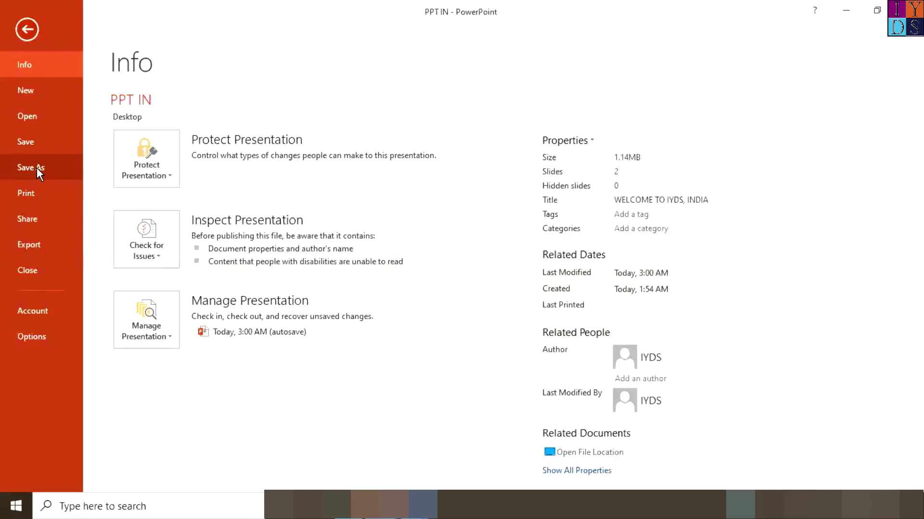
Step: Save a copy of PPT IN to the Desktop named IYDS, reopening the Desktop save dialog once
{"action": "left_click", "coordinate": [37, 168]}
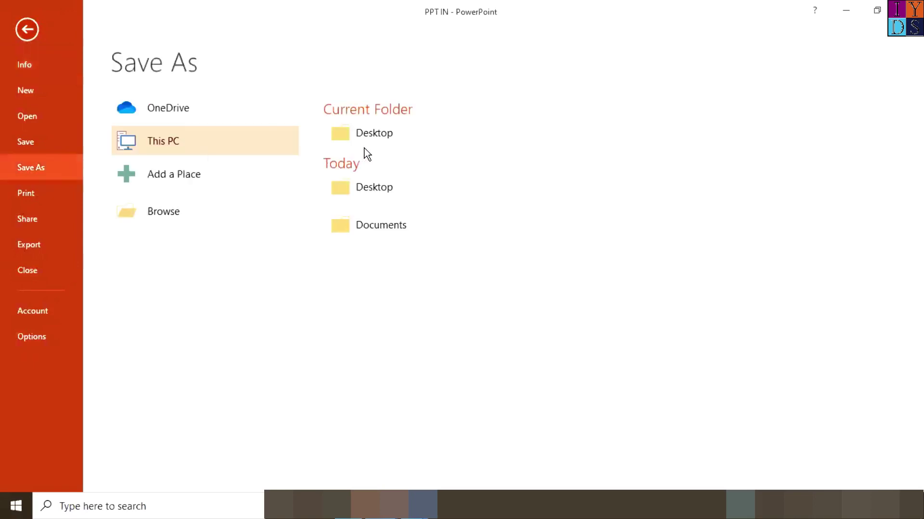
{"action": "left_click", "coordinate": [381, 139]}
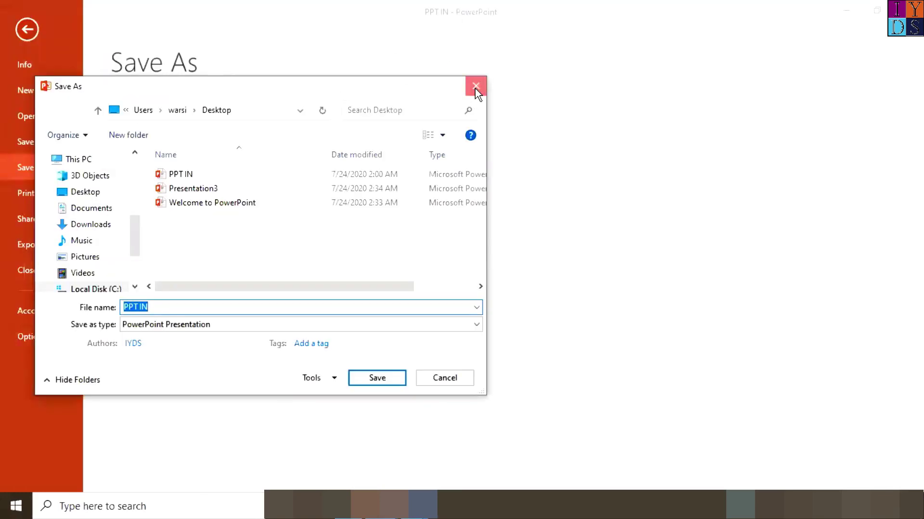
{"action": "left_click", "coordinate": [475, 88]}
{"action": "left_click", "coordinate": [394, 134]}
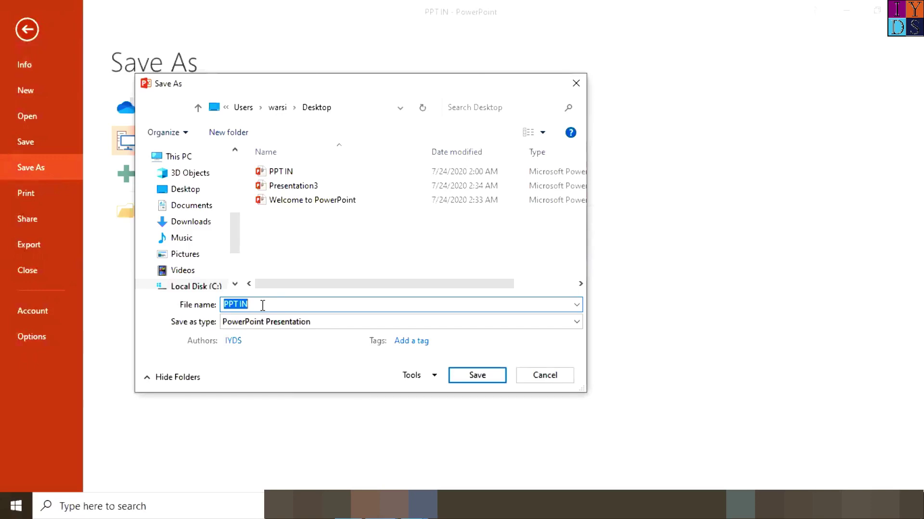
{"action": "type", "text": "IYDS"}
{"action": "left_click", "coordinate": [492, 374]}
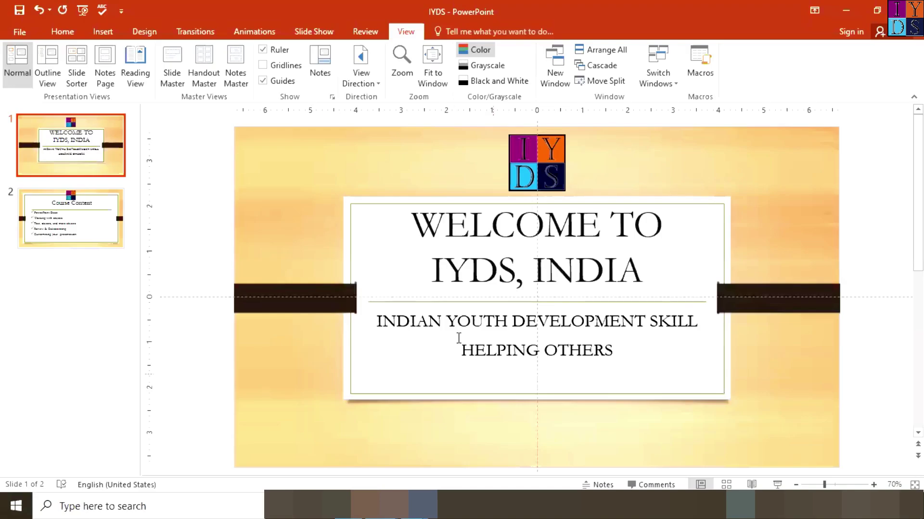
Step: Show the Recent presentations list, with IYDS newest under Today
{"action": "left_click", "coordinate": [23, 31]}
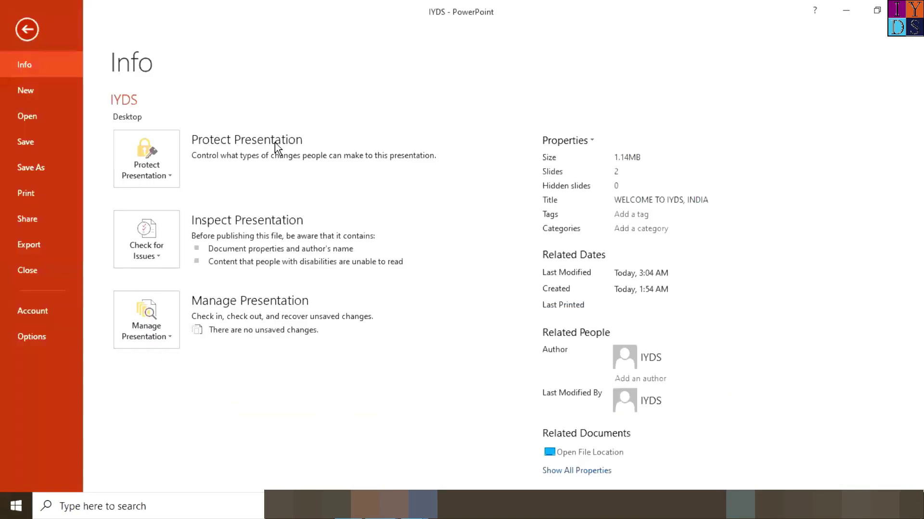
{"action": "left_click", "coordinate": [41, 114]}
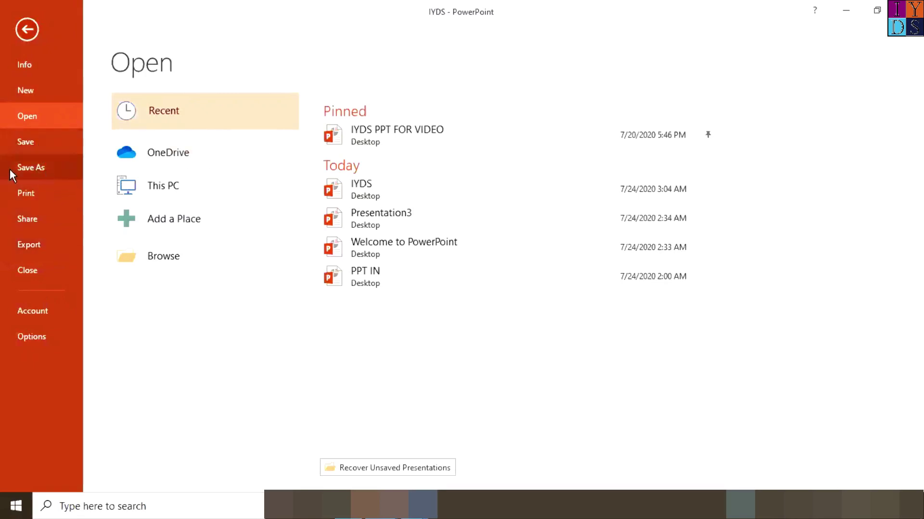
Step: Save the deck to the Desktop as a PDF named IYDS, then minimize its window
{"action": "left_click", "coordinate": [41, 169]}
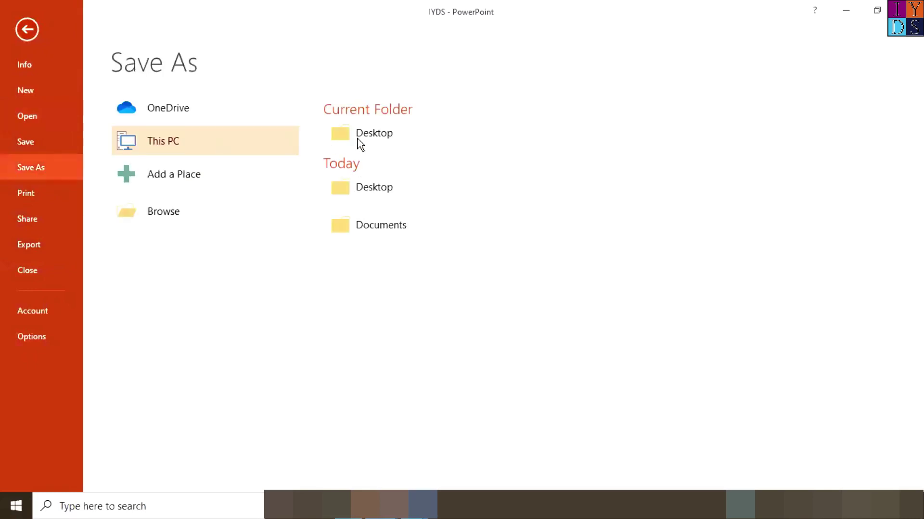
{"action": "left_click", "coordinate": [368, 139]}
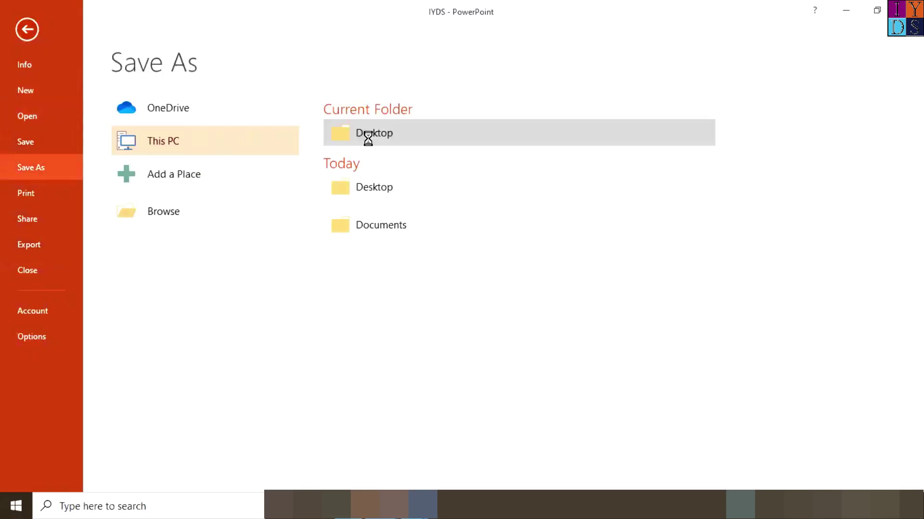
{"action": "left_click", "coordinate": [575, 322]}
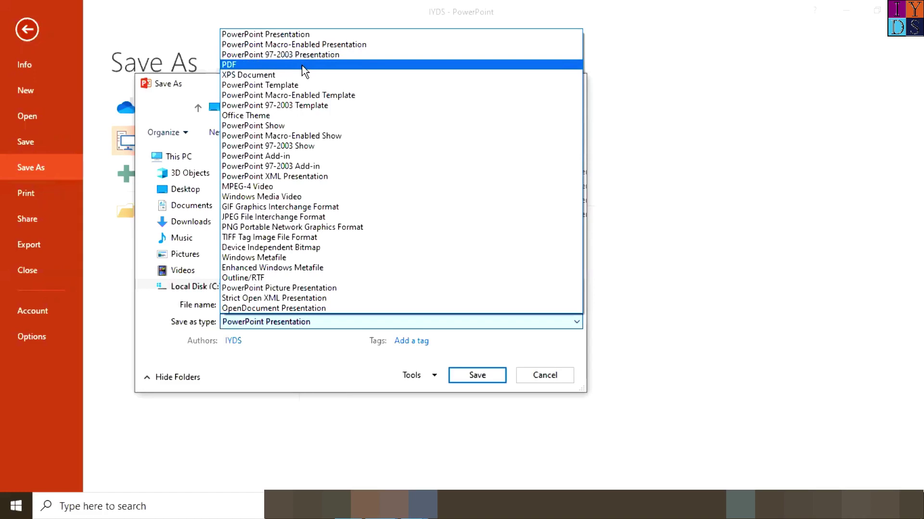
{"action": "left_click", "coordinate": [304, 71]}
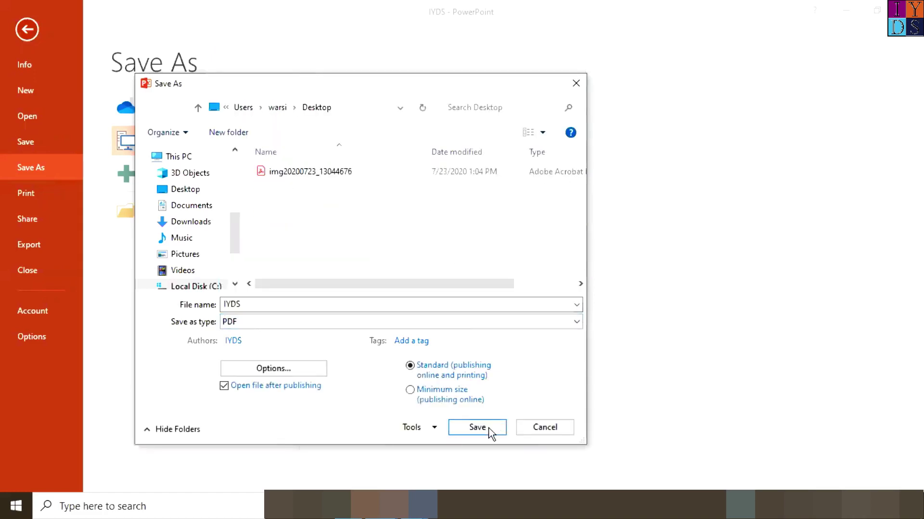
{"action": "left_click", "coordinate": [477, 428]}
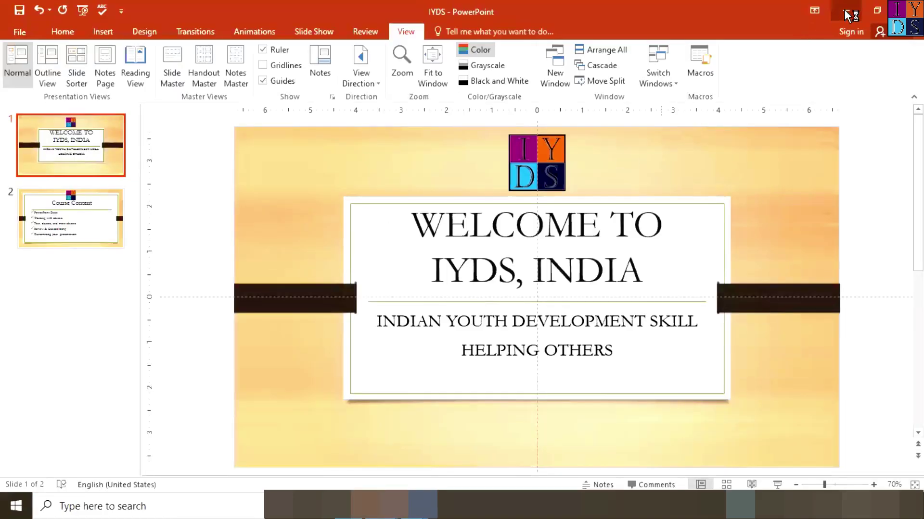
{"action": "left_click", "coordinate": [847, 14]}
Step: Minimize Presentation5 and Presentation4, restore IYDS from the taskbar, and show its Info page
{"action": "left_click", "coordinate": [845, 14]}
{"action": "left_click", "coordinate": [845, 15]}
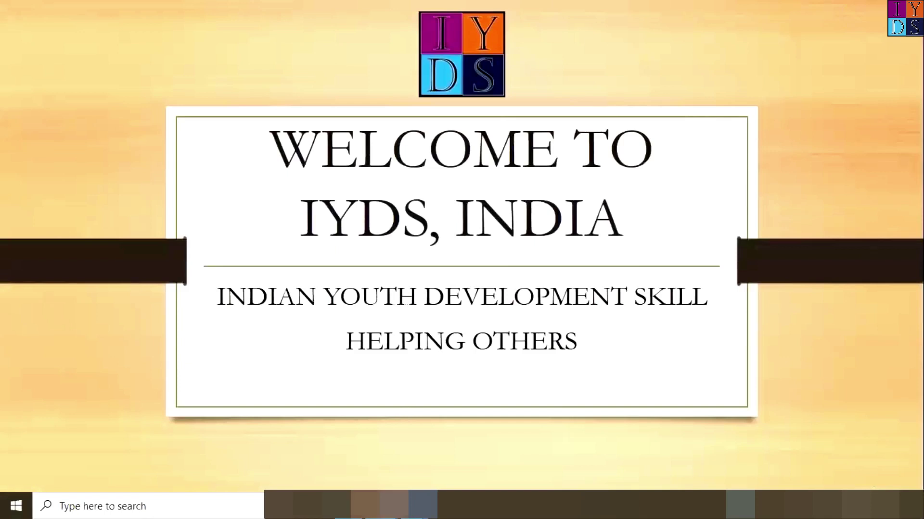
{"action": "mouse_move", "coordinate": [380, 505]}
{"action": "mouse_move", "coordinate": [383, 436]}
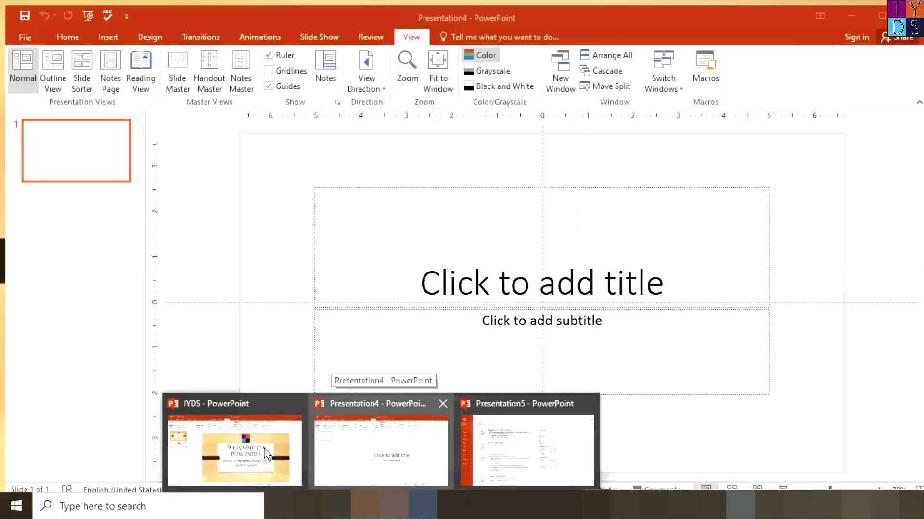
{"action": "left_click", "coordinate": [264, 451]}
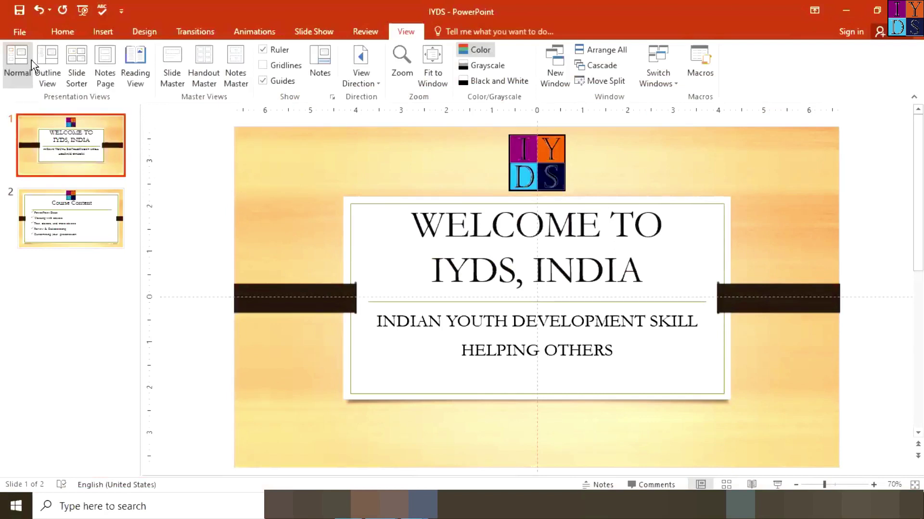
{"action": "left_click", "coordinate": [19, 32]}
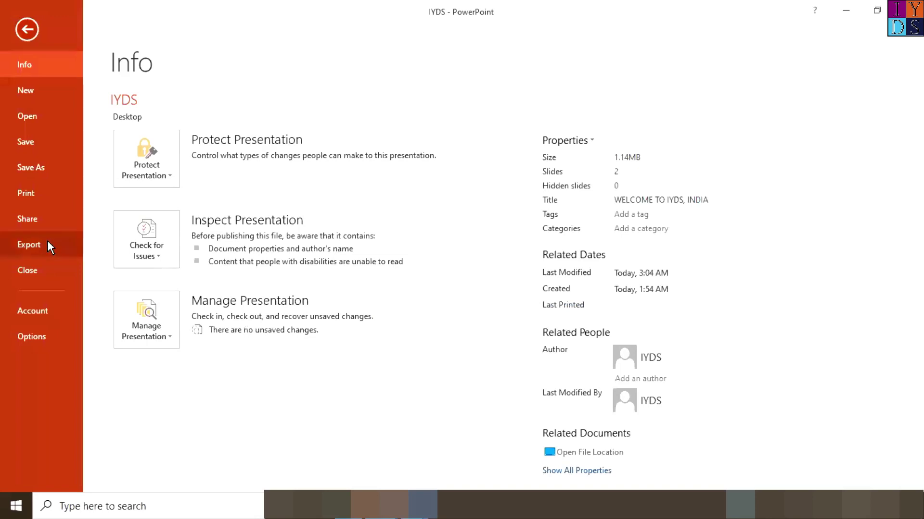
Step: Look over the Export options for IYDS, then return to its title slide
{"action": "left_click", "coordinate": [48, 245]}
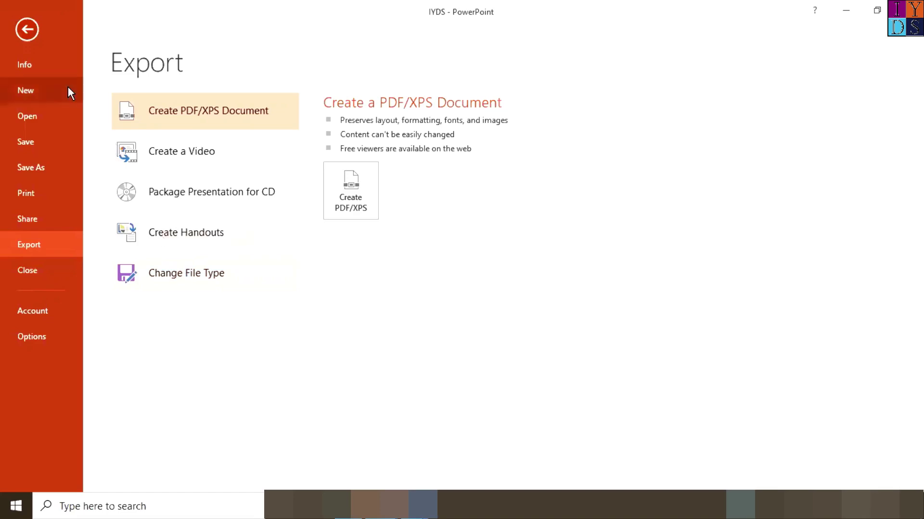
{"action": "key", "text": "Escape"}
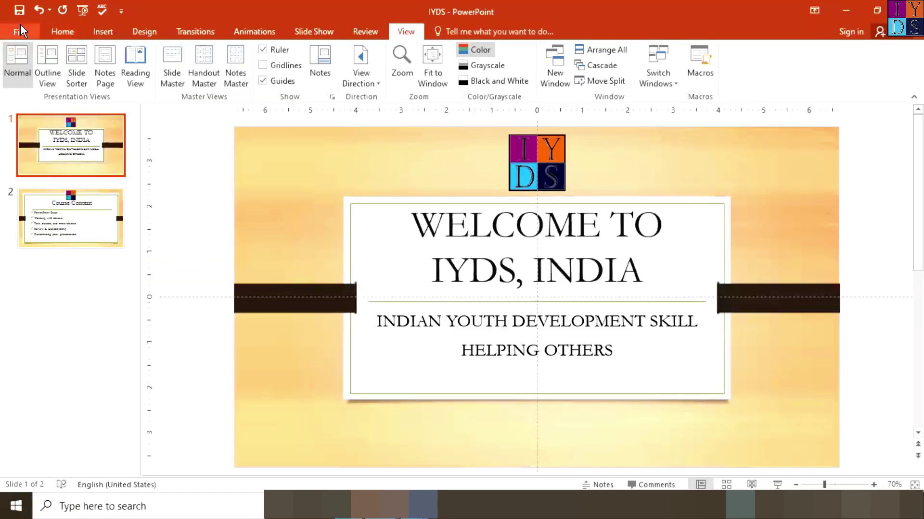
Step: View the Share with People options for OneDrive, then go back to the IYDS title slide
{"action": "left_click", "coordinate": [21, 29]}
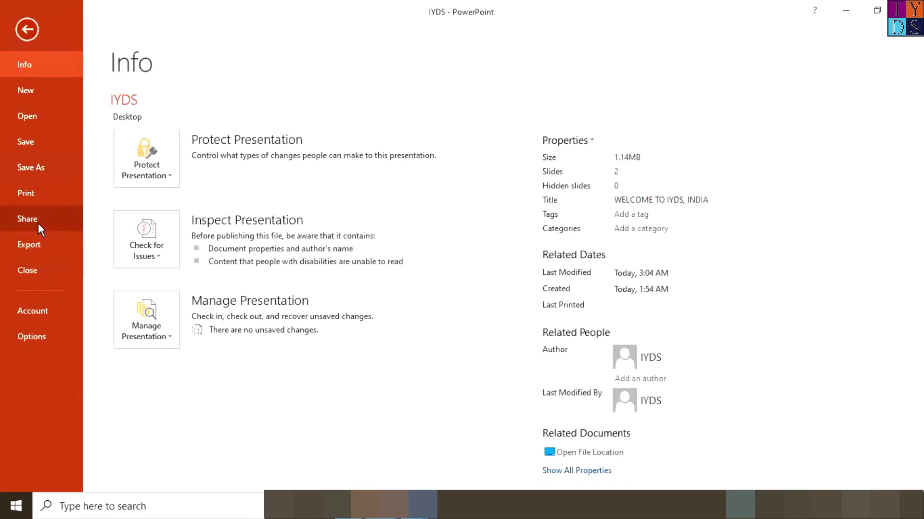
{"action": "left_click", "coordinate": [38, 223]}
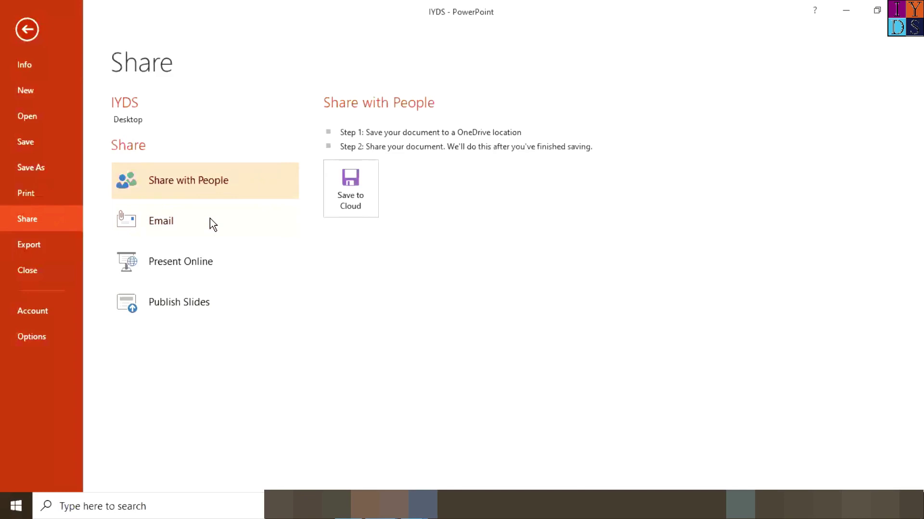
{"action": "left_click", "coordinate": [27, 29]}
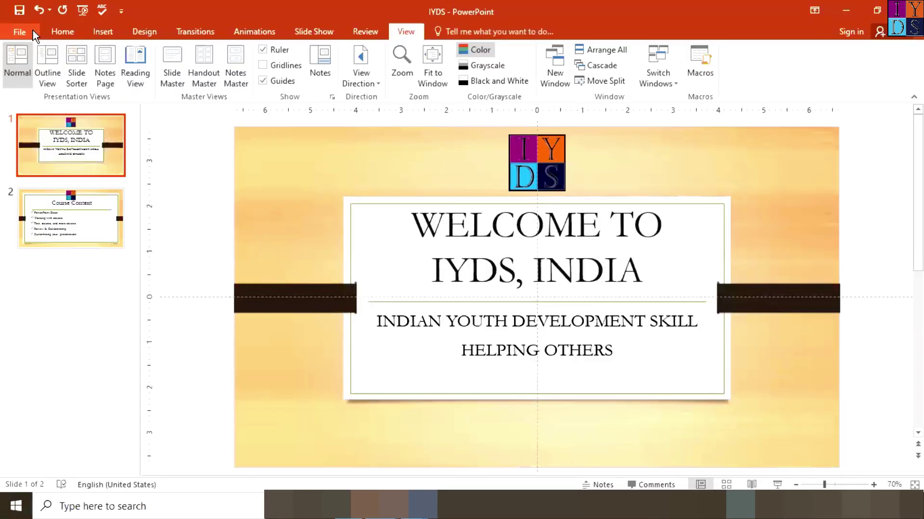
Step: From the Home tab, return to the IYDS Info page showing 2 slides and 1.14MB
{"action": "left_click", "coordinate": [58, 37]}
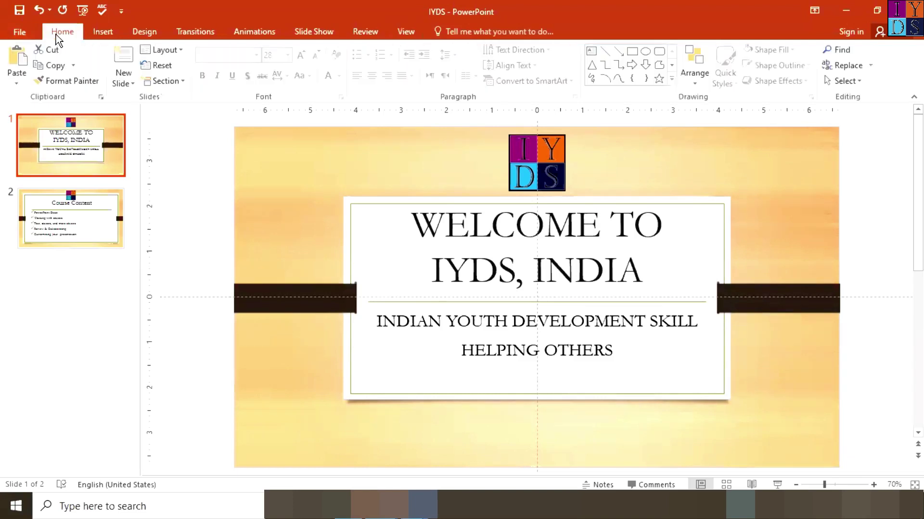
{"action": "left_click", "coordinate": [20, 32]}
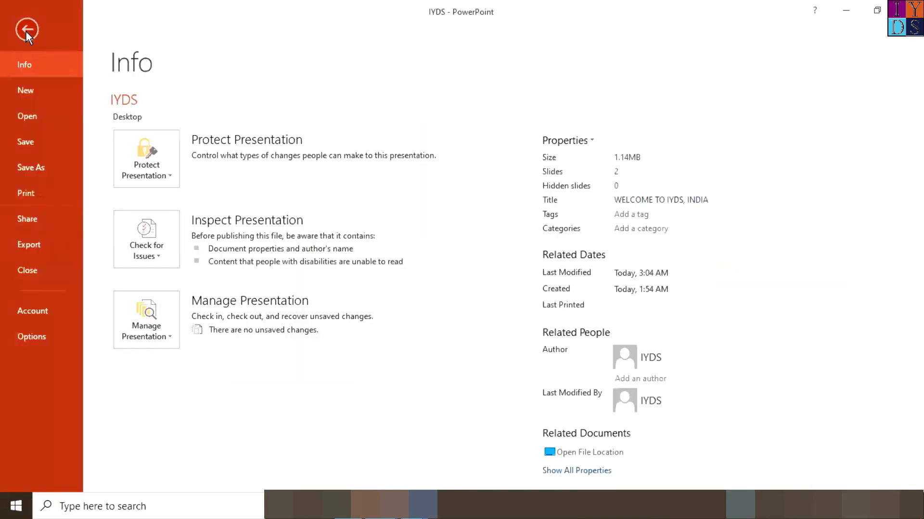